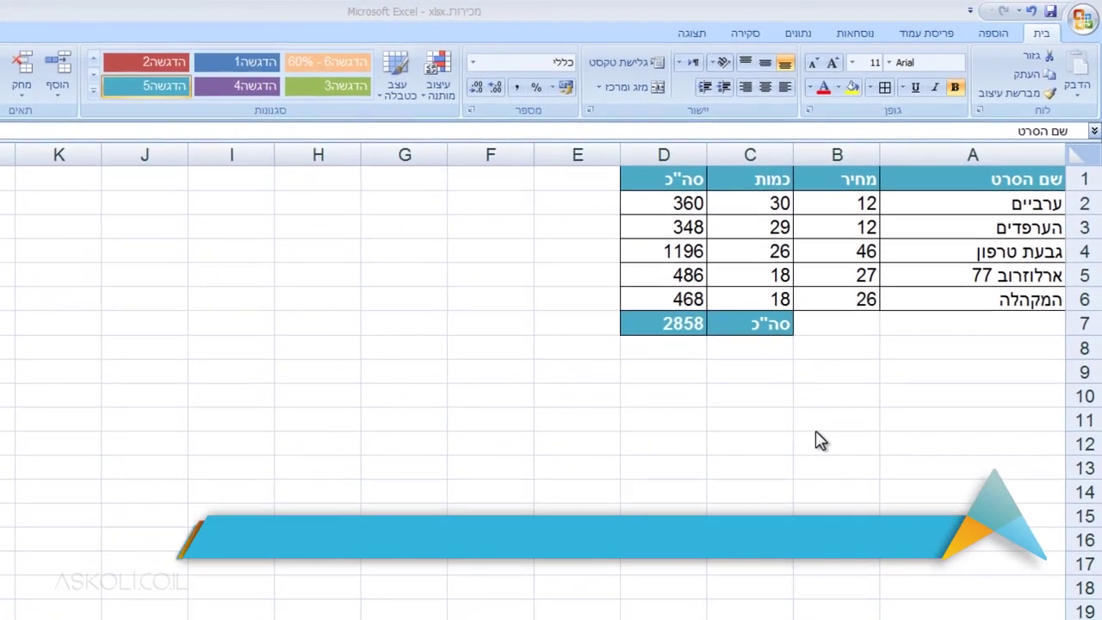
Step: Review the product names, the first row total in D2 and the SUM grand total in D7
{"action": "left_click", "coordinate": [895, 157]}
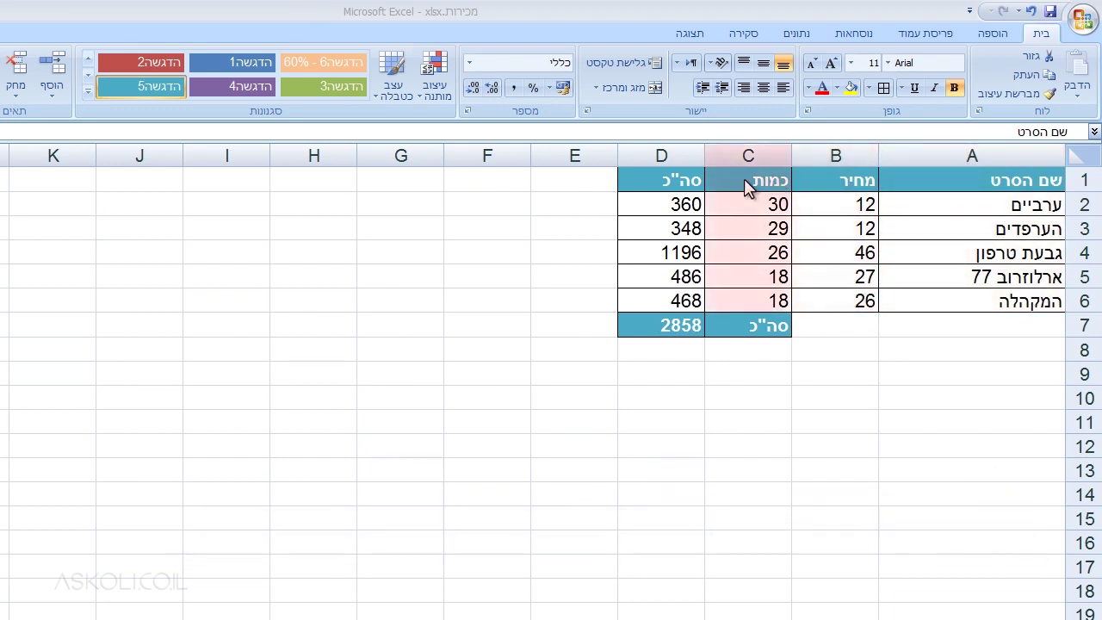
{"action": "left_click", "coordinate": [655, 207]}
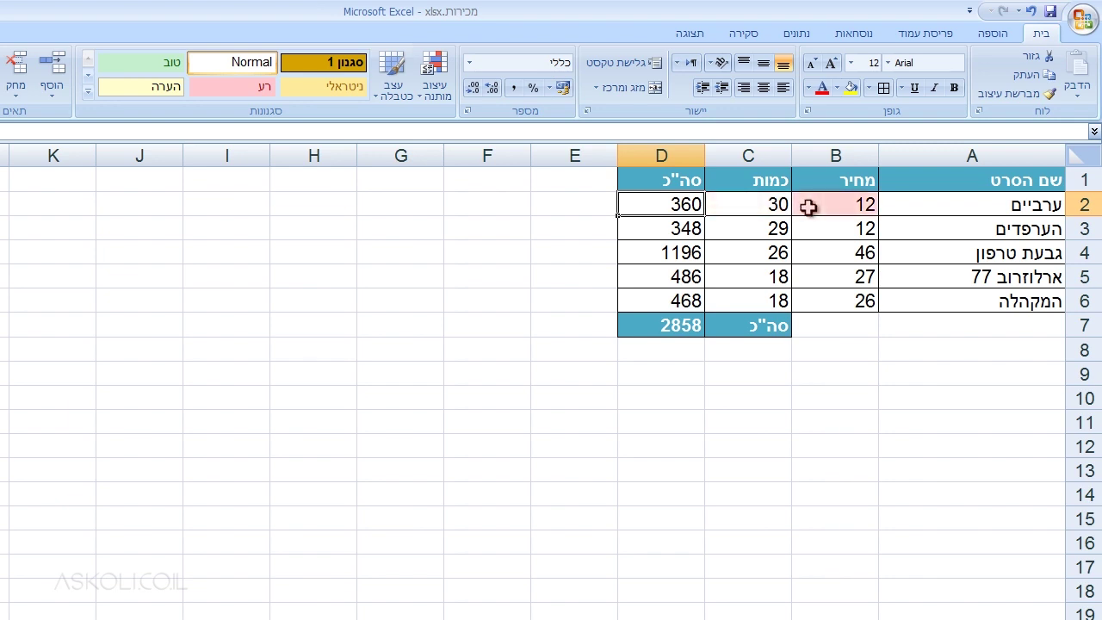
{"action": "left_click", "coordinate": [634, 328]}
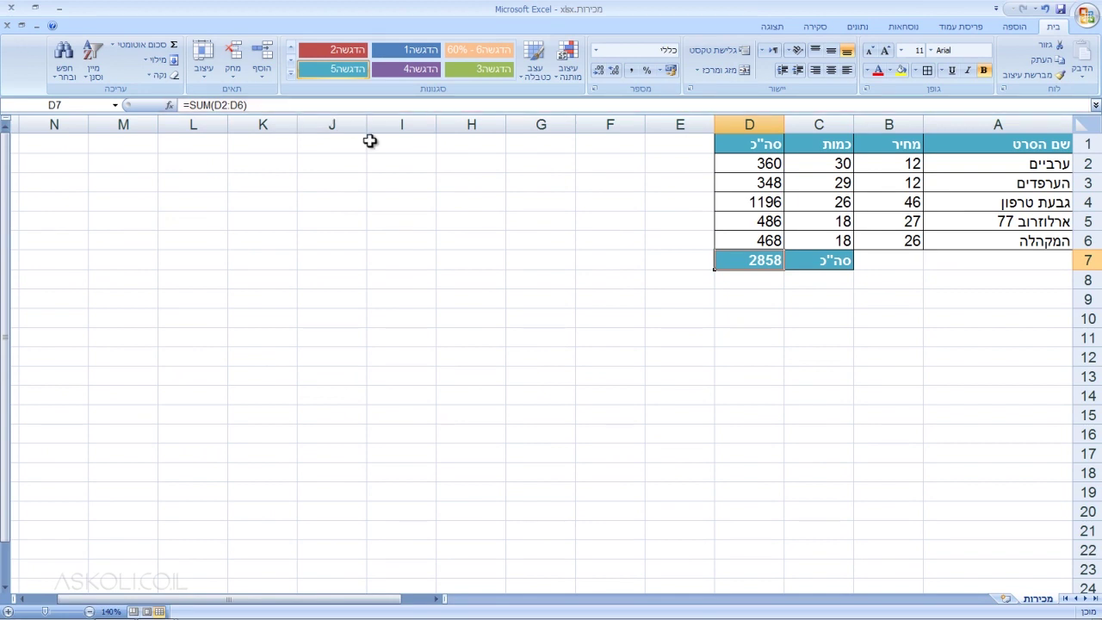
Step: Enter =D2/D7 in E2 so it shows 0.12596 as the first row's share
{"action": "left_click", "coordinate": [674, 165]}
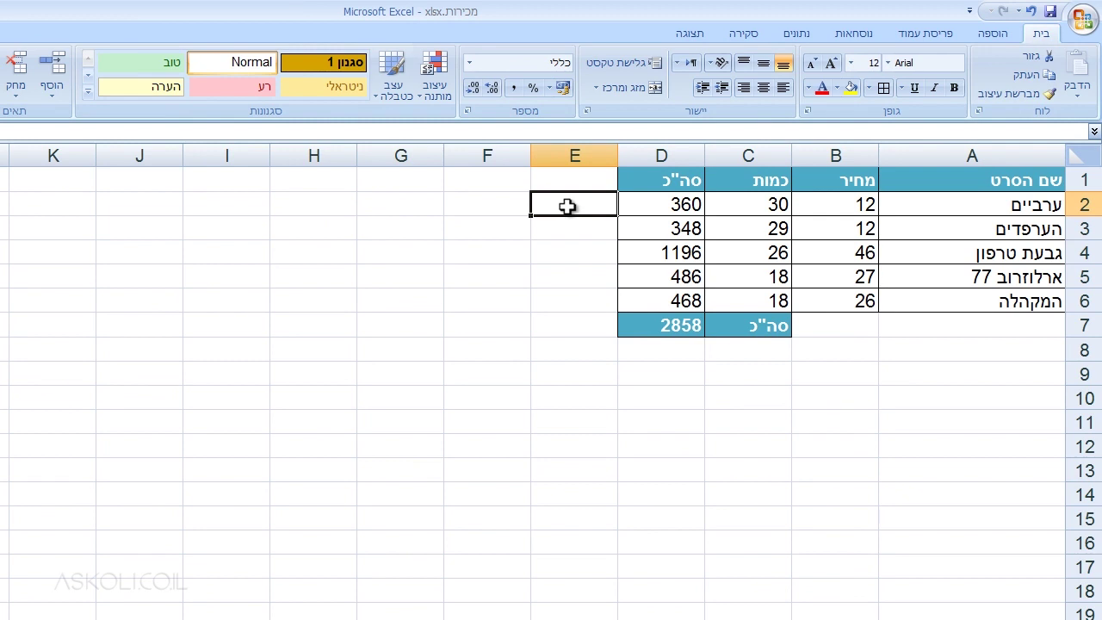
{"action": "type", "text": "="}
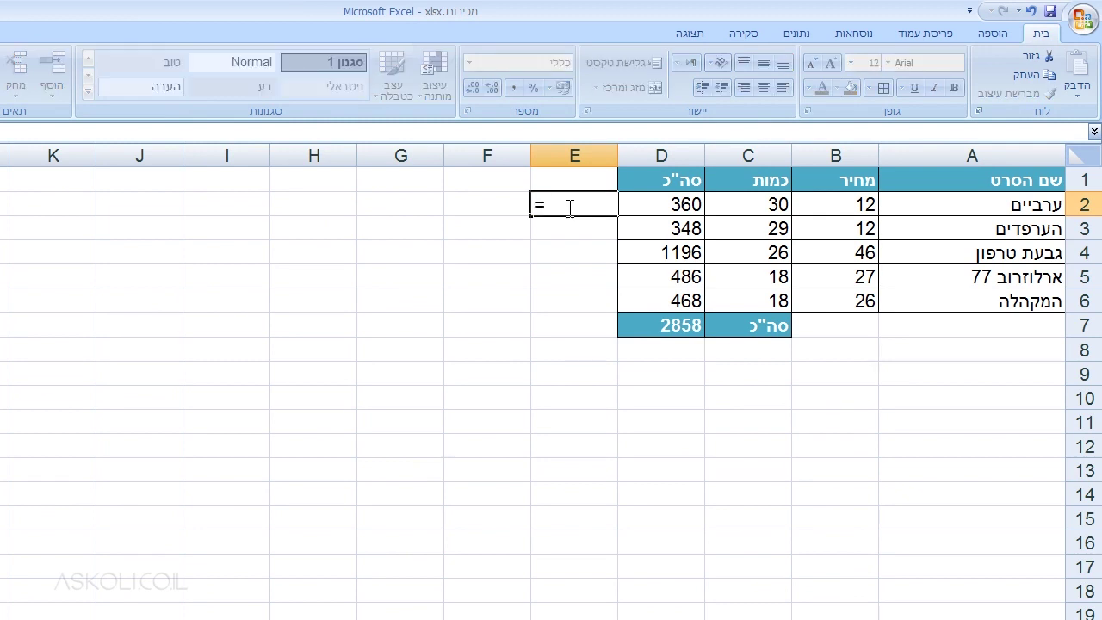
{"action": "left_click", "coordinate": [645, 205]}
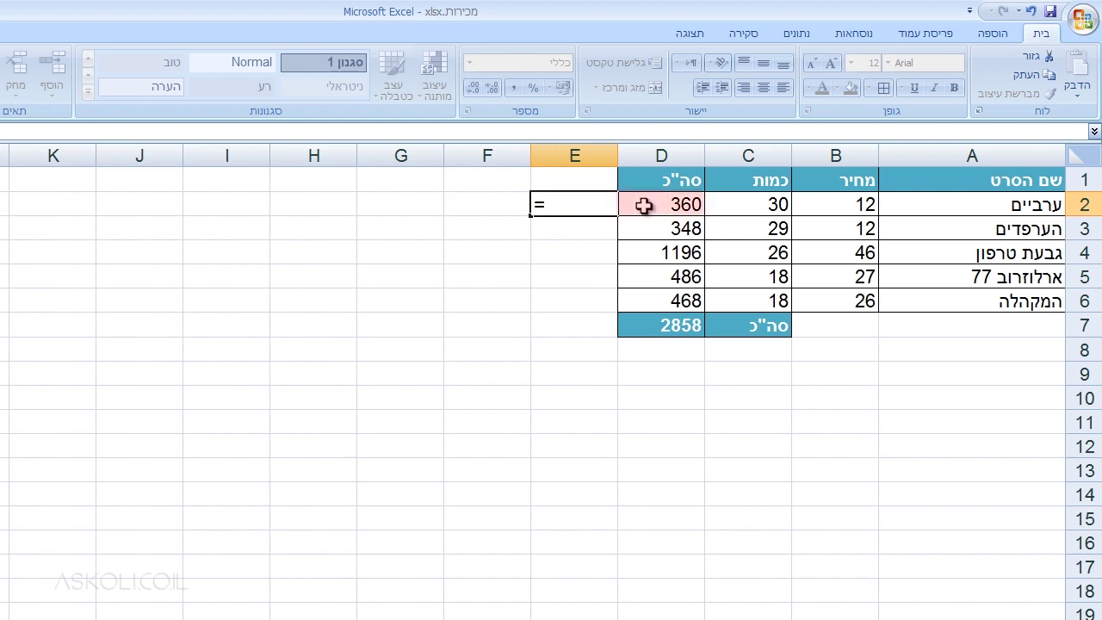
{"action": "left_click", "coordinate": [644, 205]}
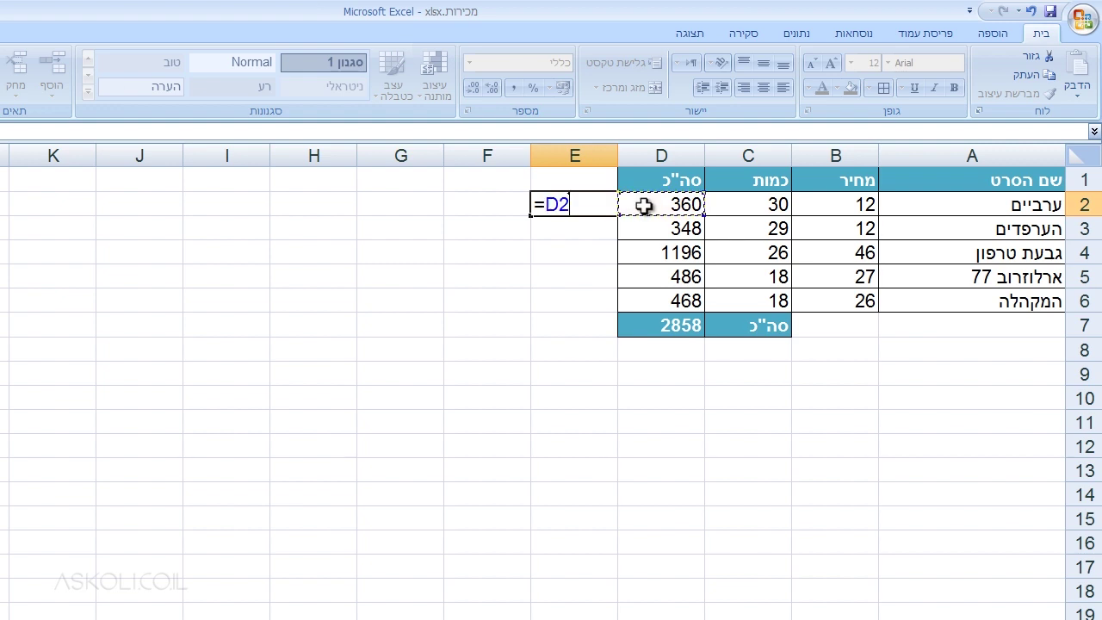
{"action": "type", "text": "/"}
{"action": "left_click", "coordinate": [643, 328]}
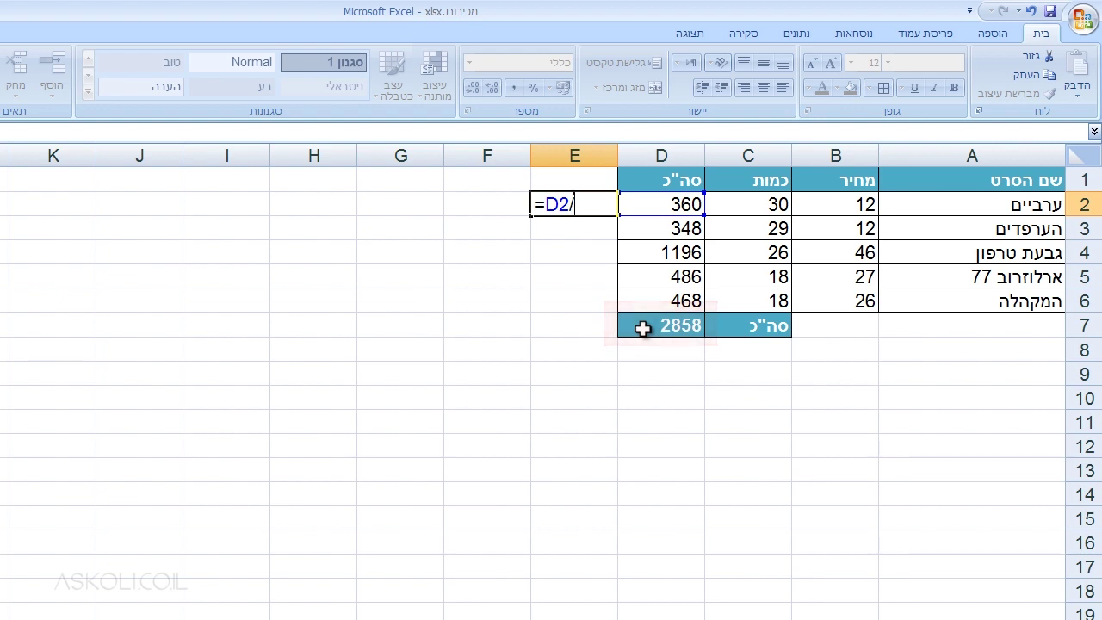
{"action": "left_click", "coordinate": [643, 328]}
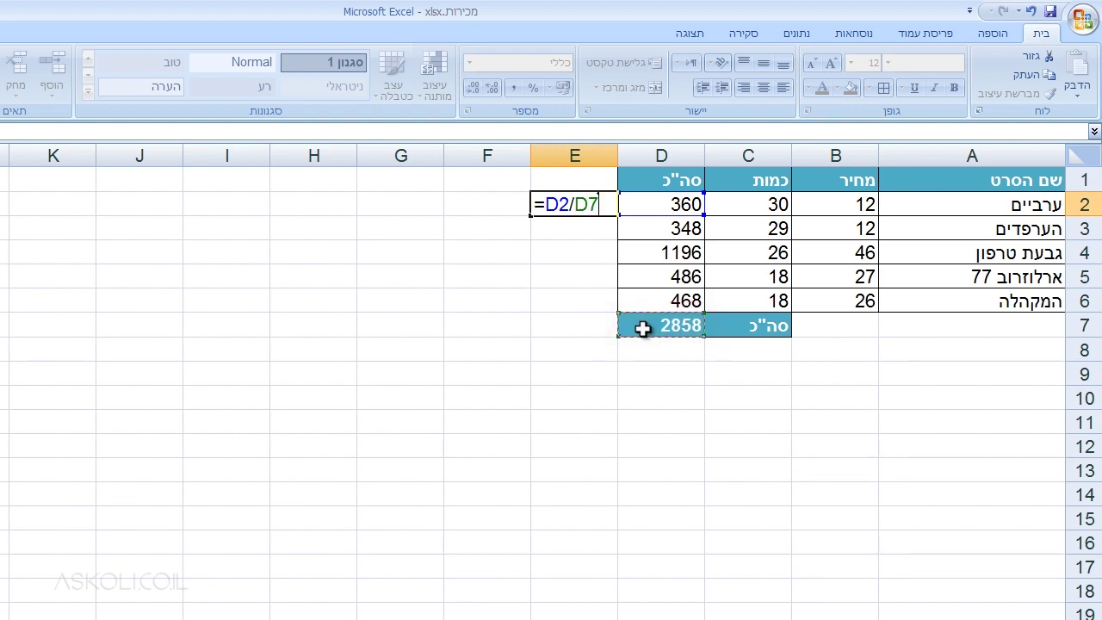
{"action": "key", "text": "Return"}
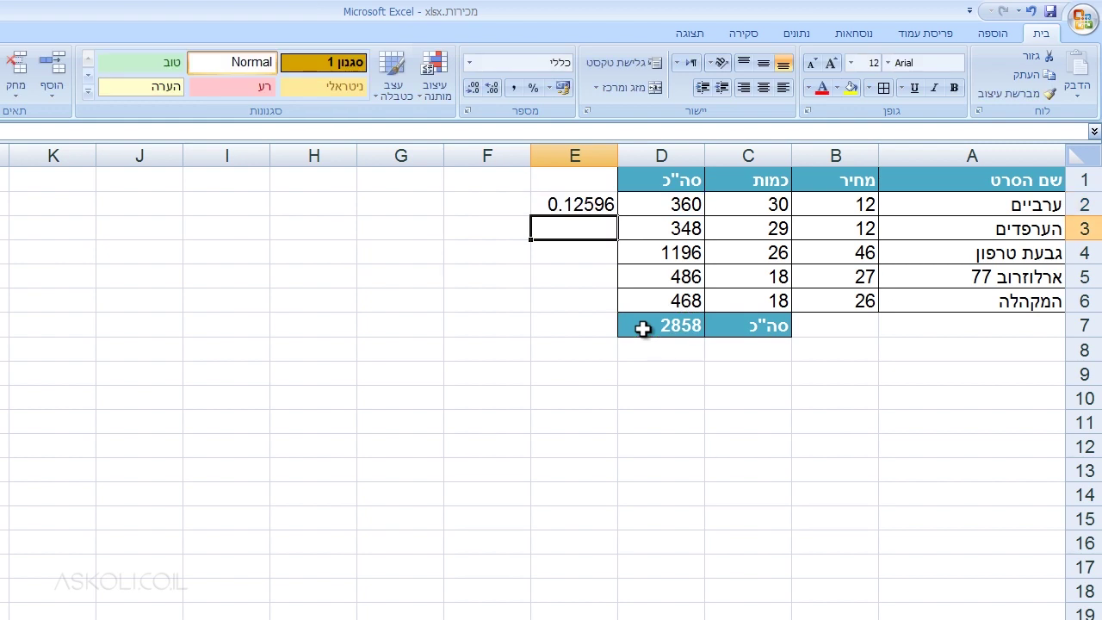
Step: Format E2 as Percent Style with two decimal places, showing 12.60%
{"action": "left_click", "coordinate": [586, 204]}
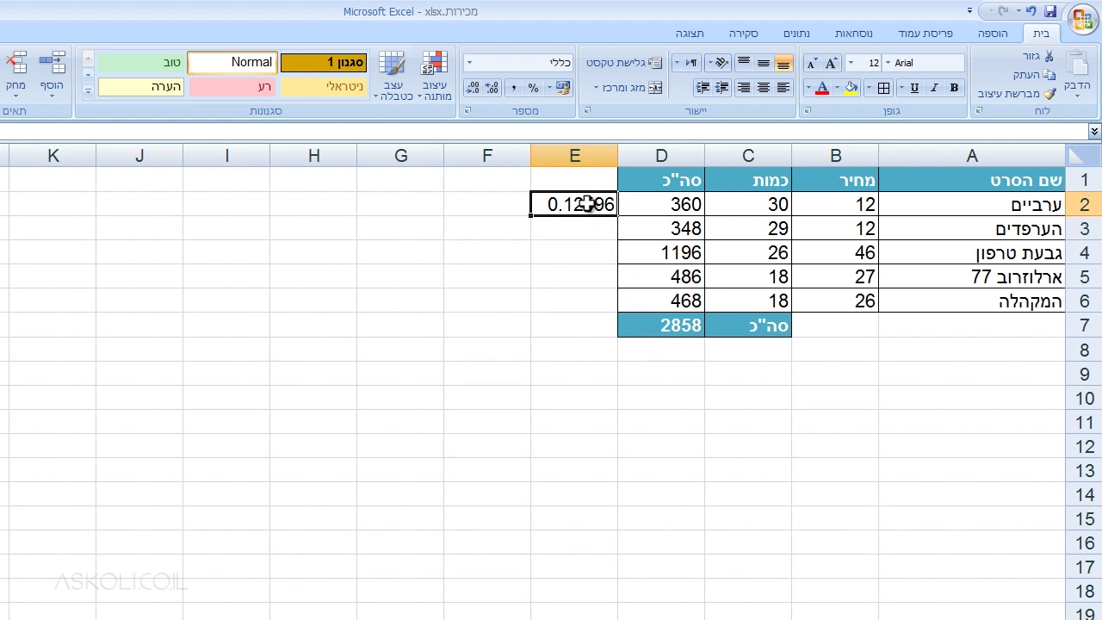
{"action": "left_click", "coordinate": [533, 89]}
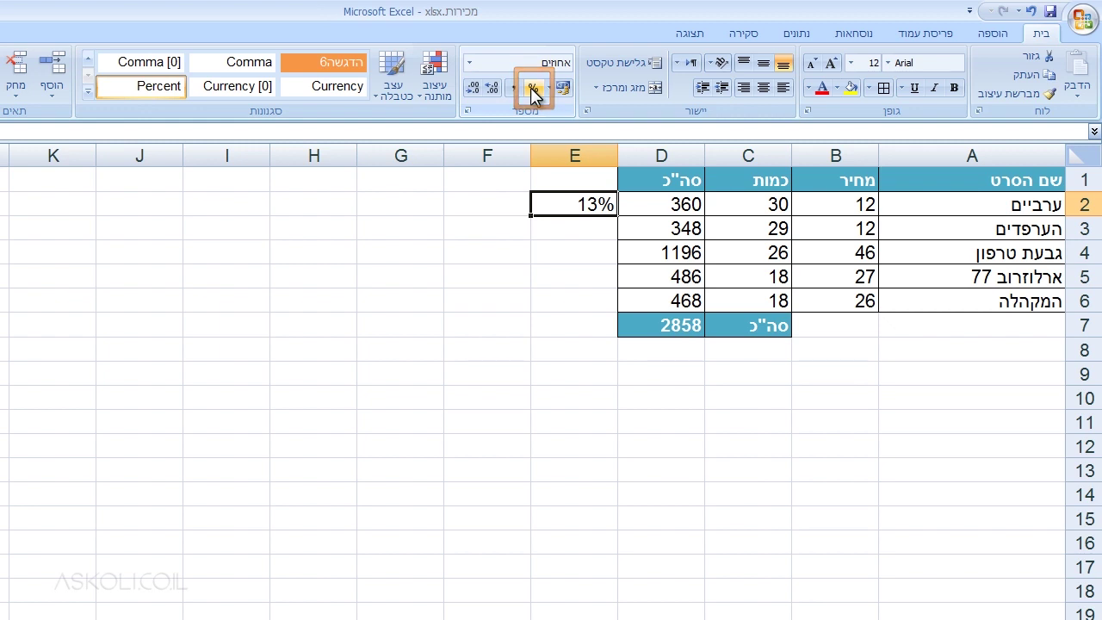
{"action": "left_click", "coordinate": [487, 90]}
{"action": "left_click", "coordinate": [486, 89]}
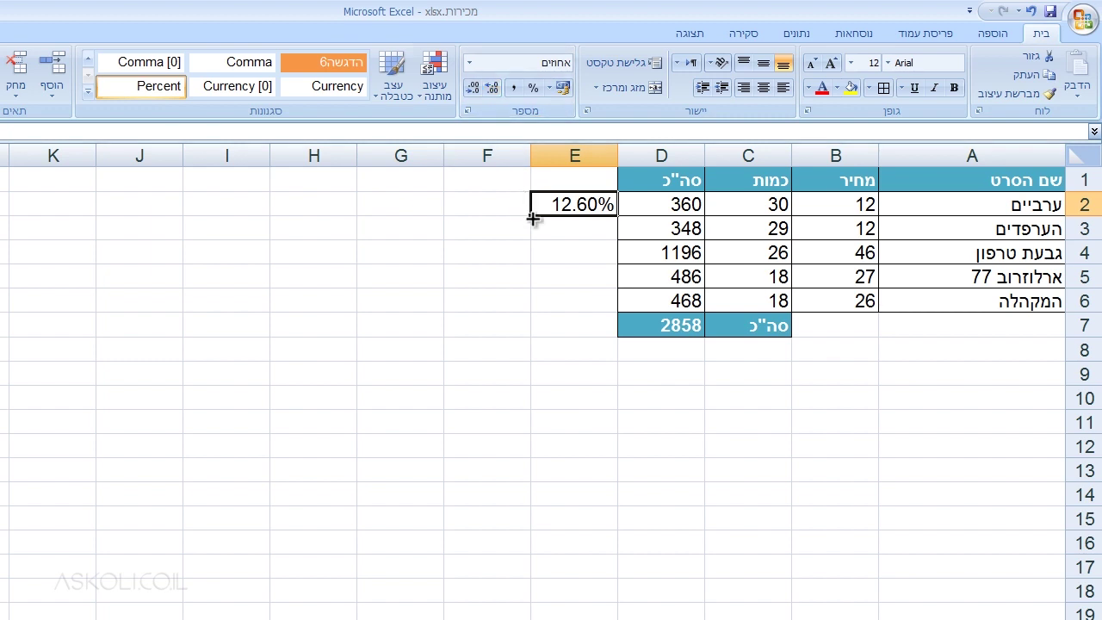
Step: Fill E2's formula down to E6, producing #DIV/0! errors in E3:E6, then reselect E2
{"action": "left_click_drag", "start_coordinate": [533, 218], "coordinate": [543, 308]}
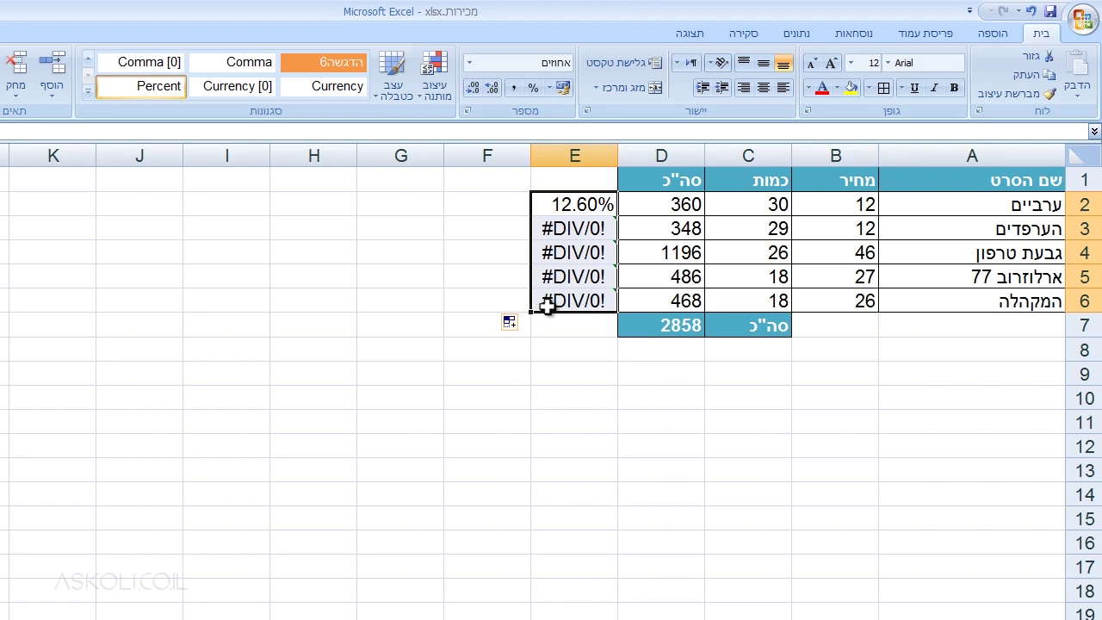
{"action": "left_click", "coordinate": [541, 206]}
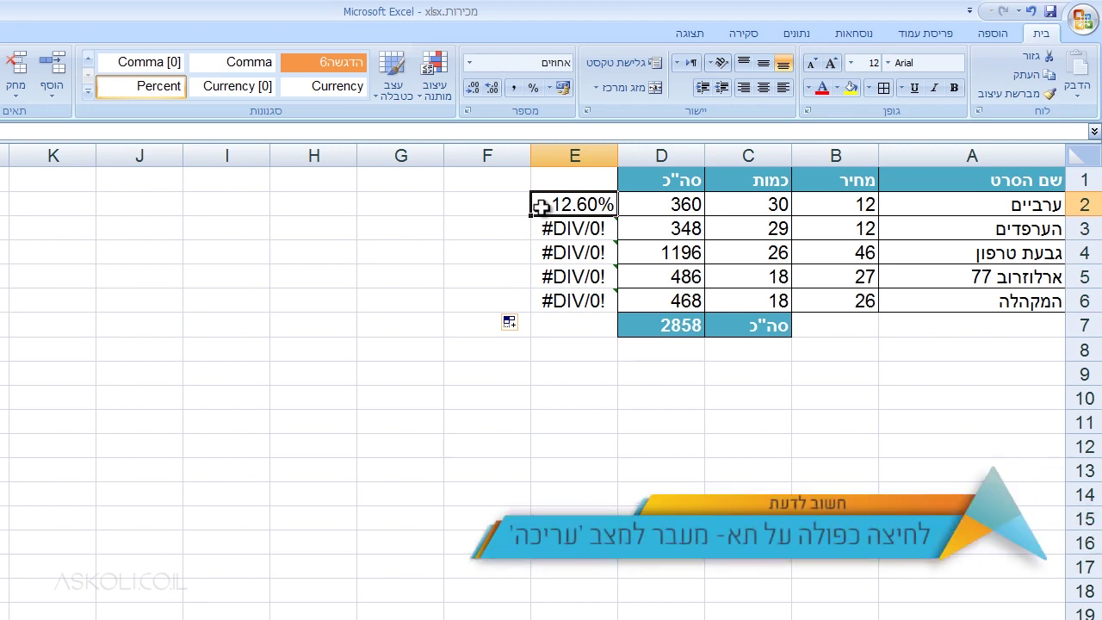
{"action": "double_click", "coordinate": [540, 207]}
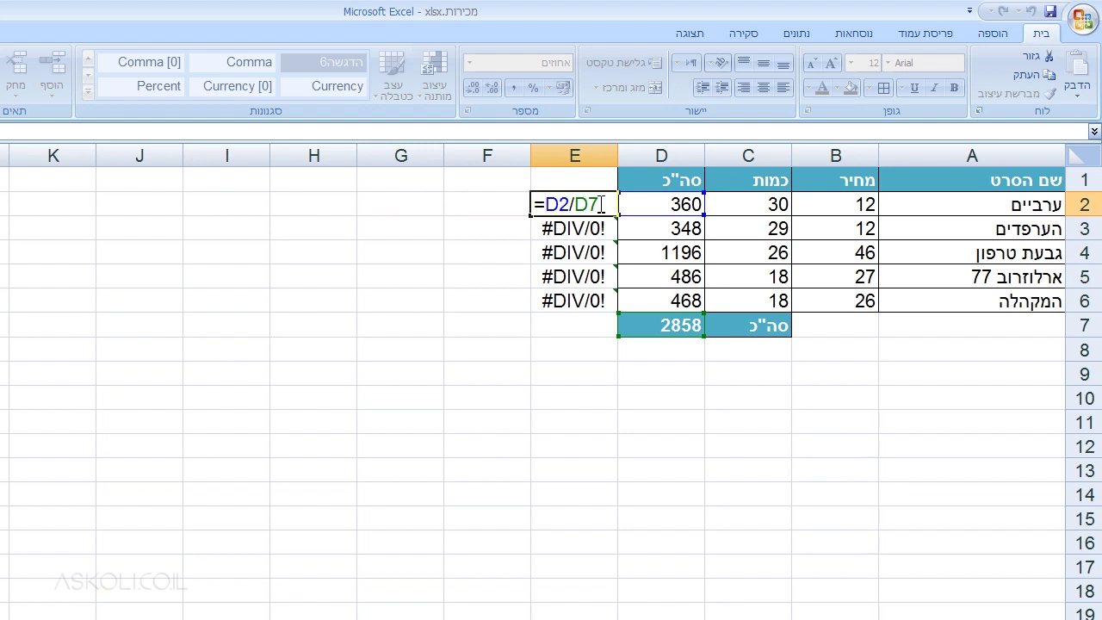
{"action": "key", "text": "Return"}
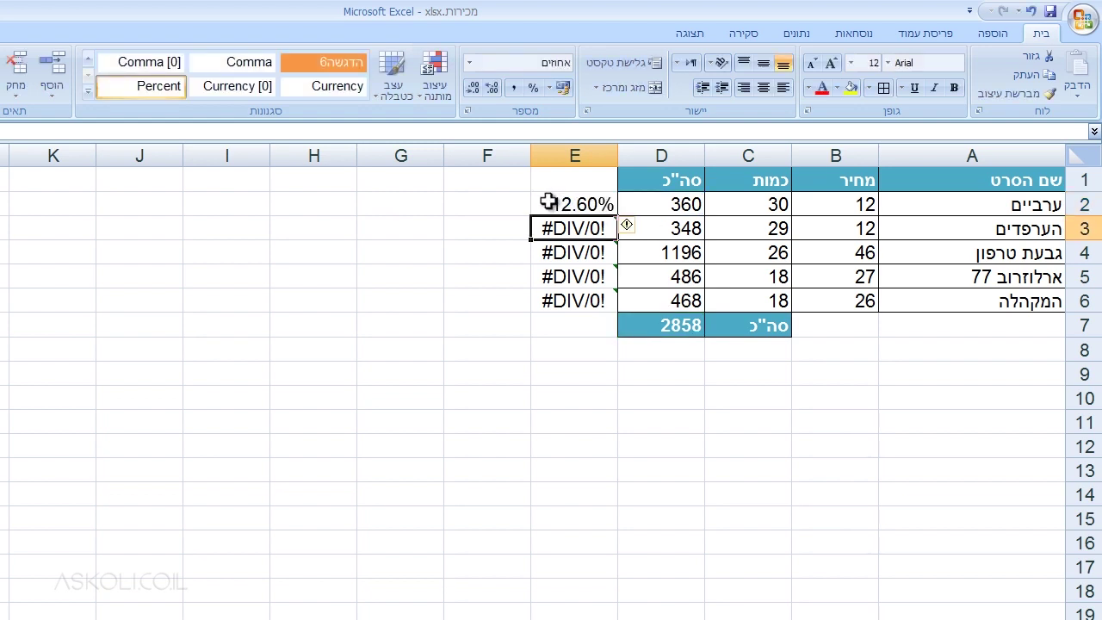
{"action": "double_click", "coordinate": [541, 227]}
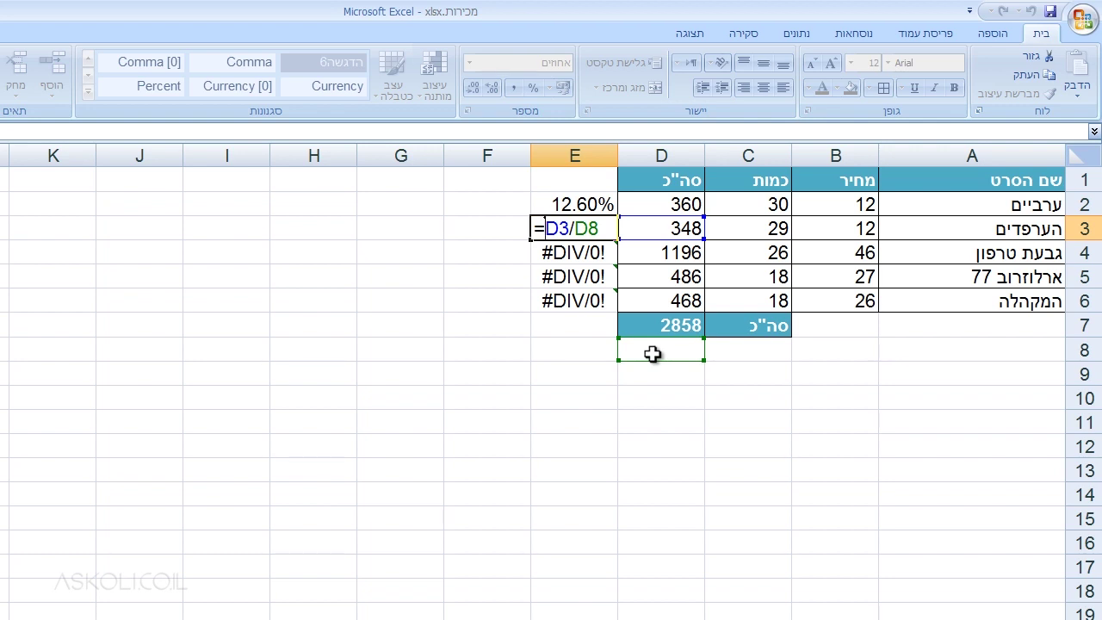
{"action": "key", "text": "Return"}
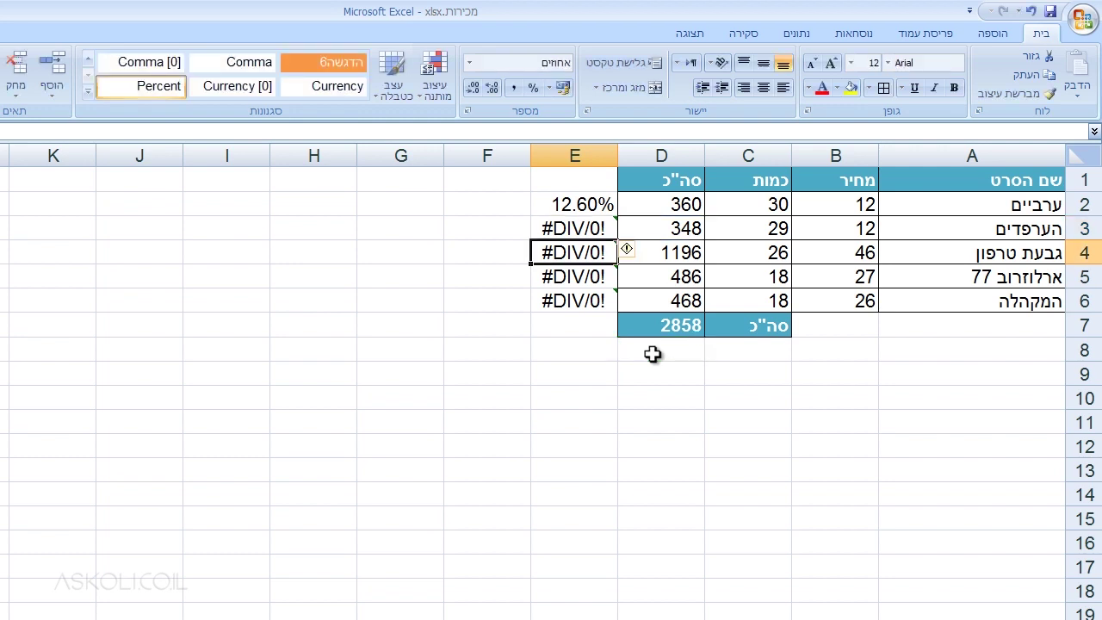
{"action": "double_click", "coordinate": [541, 252]}
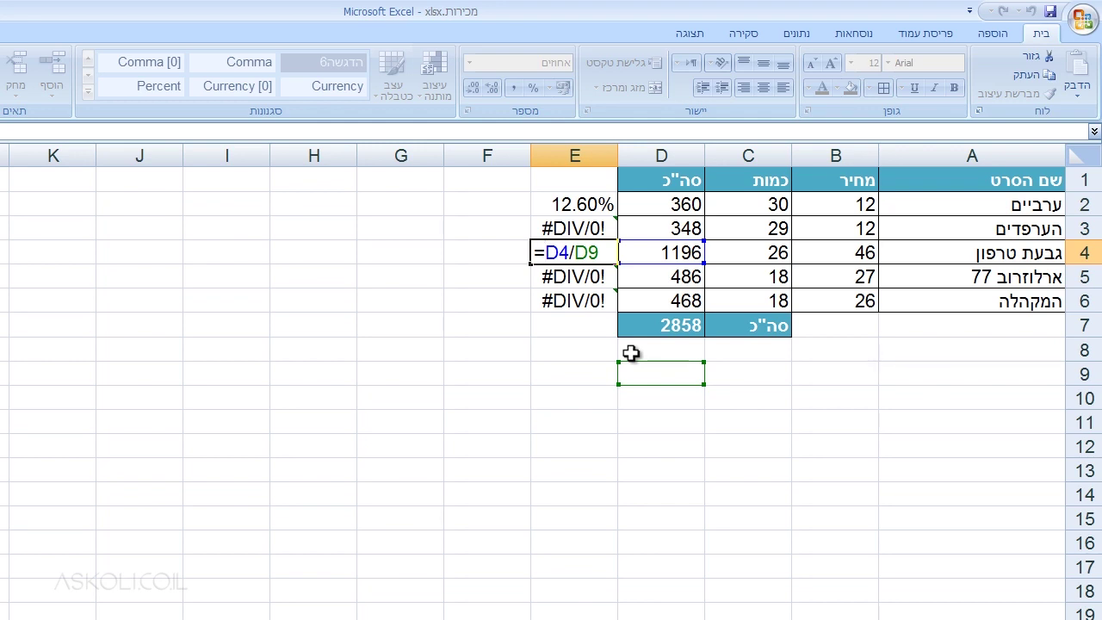
{"action": "key", "text": "Return"}
{"action": "left_click_drag", "start_coordinate": [595, 204], "coordinate": [597, 293]}
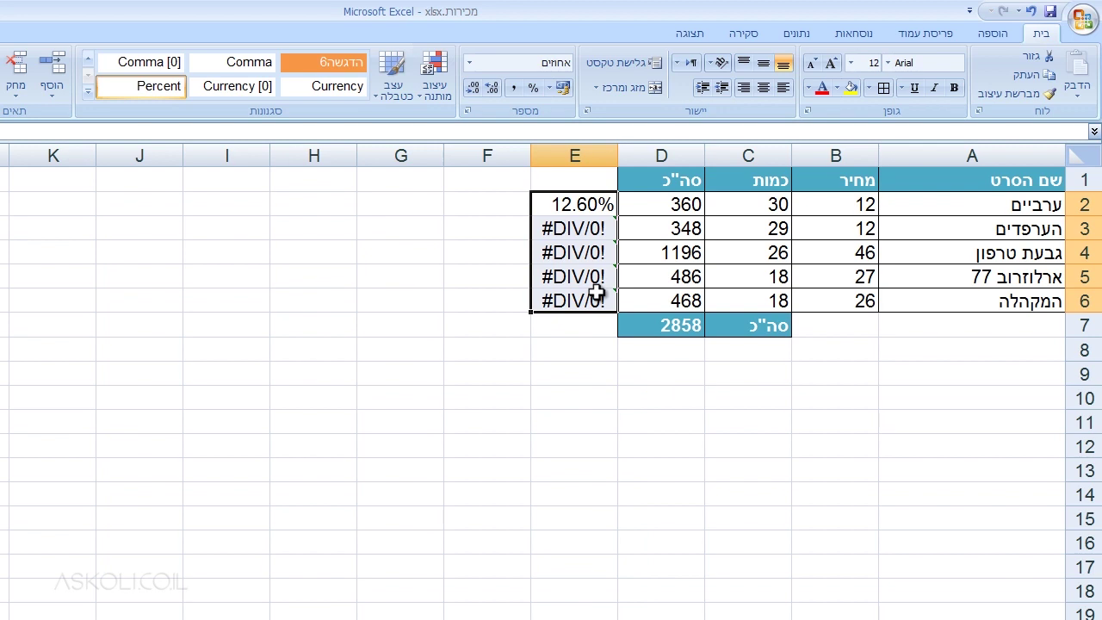
Step: Clear E2:E6 and rebuild E2's formula as =D2/$D$7, locking the grand total with F4
{"action": "key", "text": "Delete"}
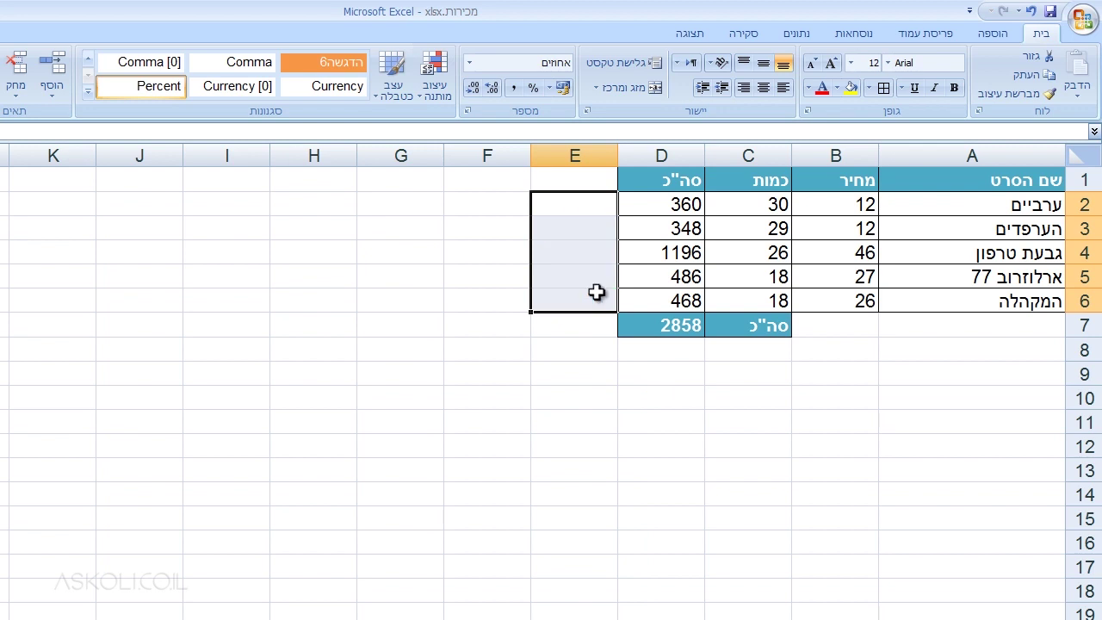
{"action": "left_click", "coordinate": [599, 205]}
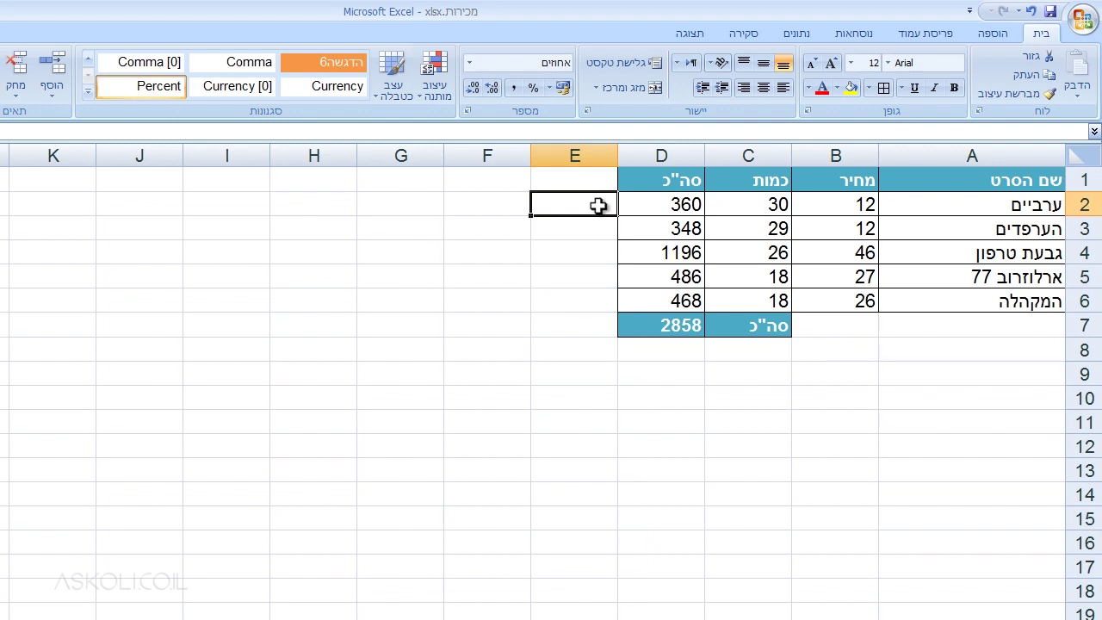
{"action": "type", "text": "="}
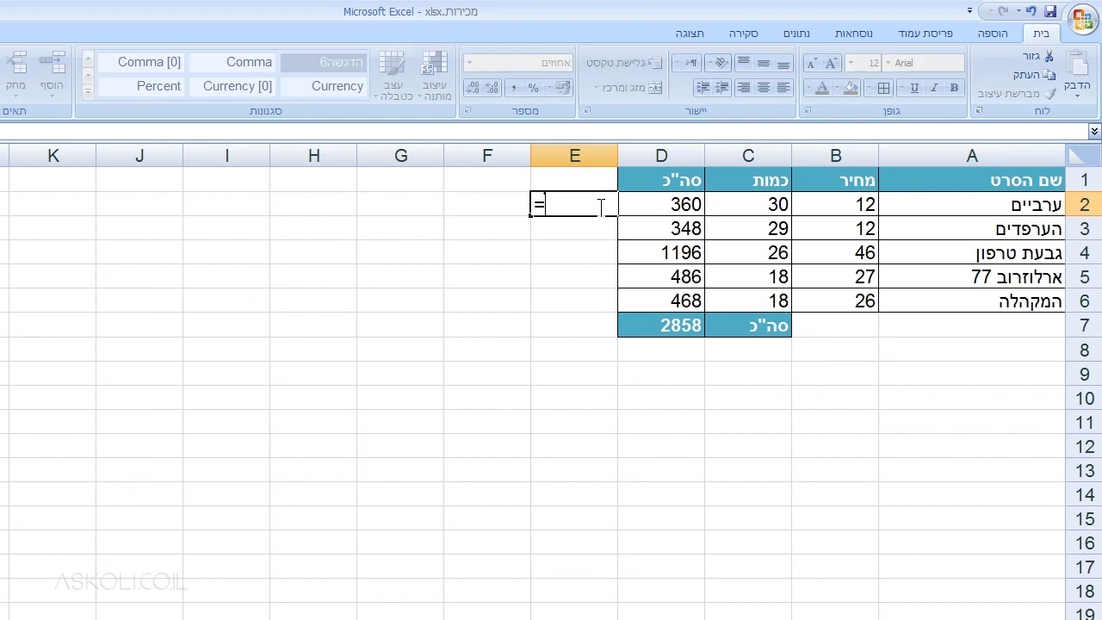
{"action": "key", "text": "Right"}
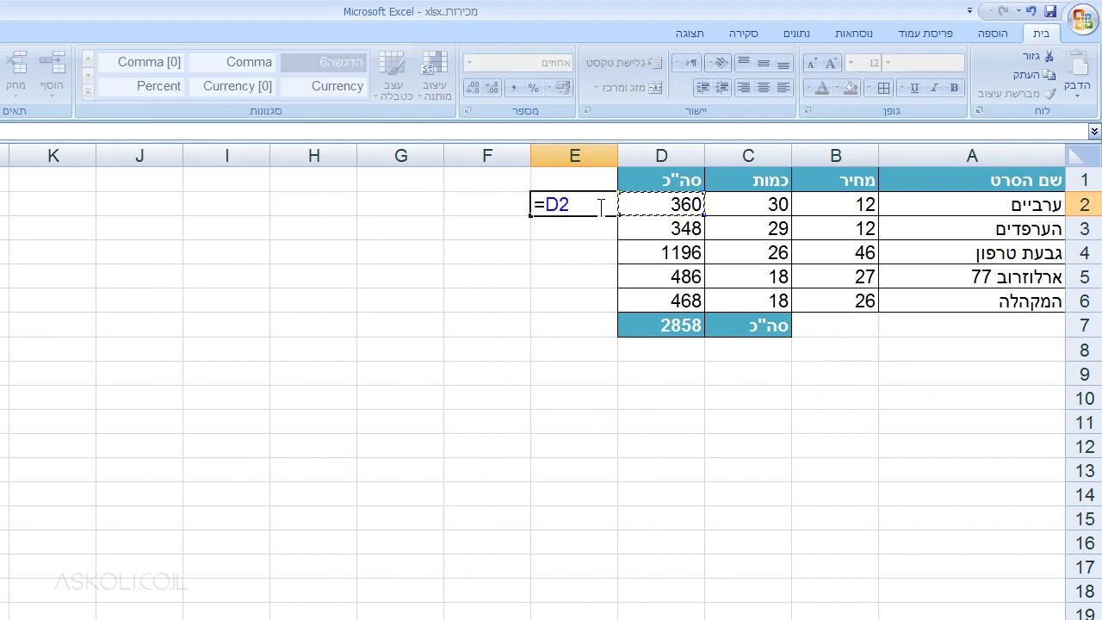
{"action": "type", "text": "/"}
{"action": "left_click", "coordinate": [645, 329]}
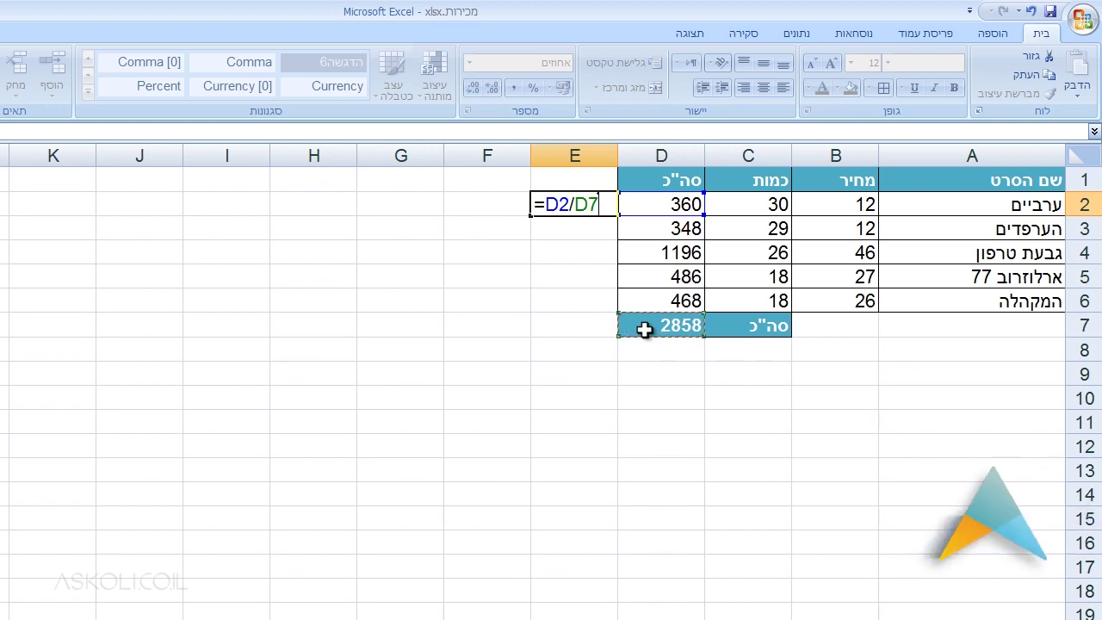
{"action": "key", "text": "F4"}
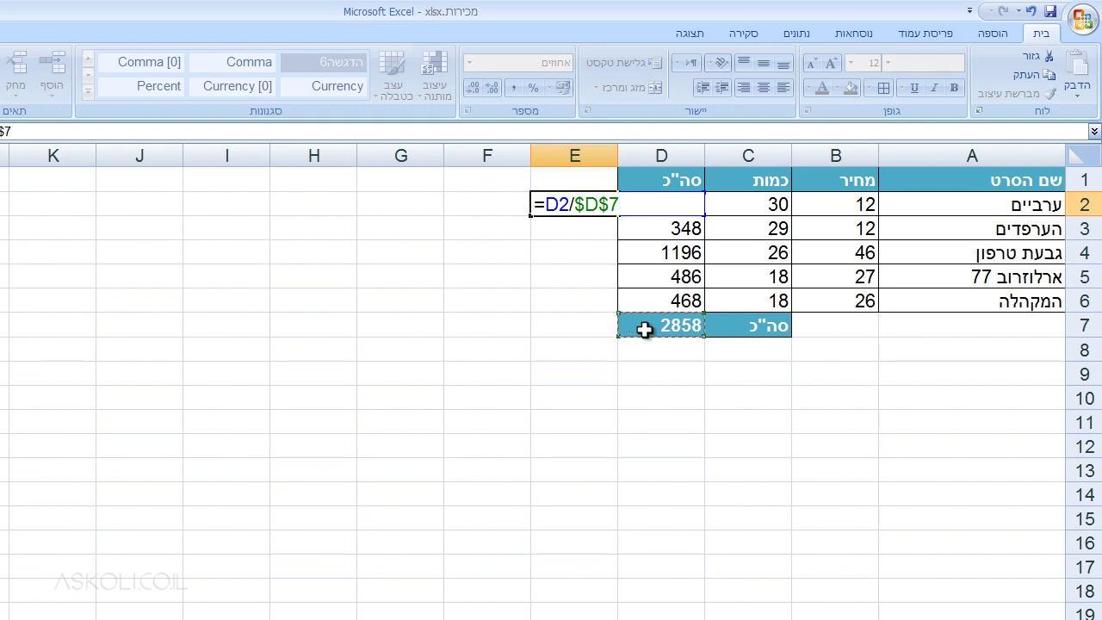
Step: Commit E2 and fill it to E6, showing 12.60%, 12.18%, 41.85%, 17.00% and 16.38%
{"action": "key", "text": "ctrl+Return"}
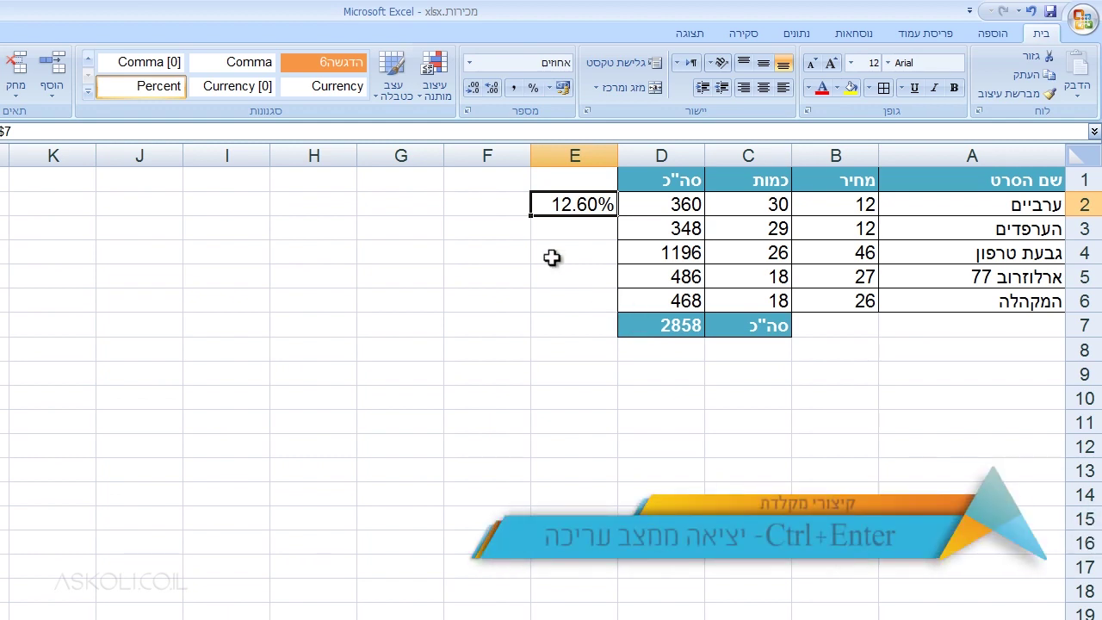
{"action": "left_click_drag", "start_coordinate": [530, 215], "coordinate": [545, 304]}
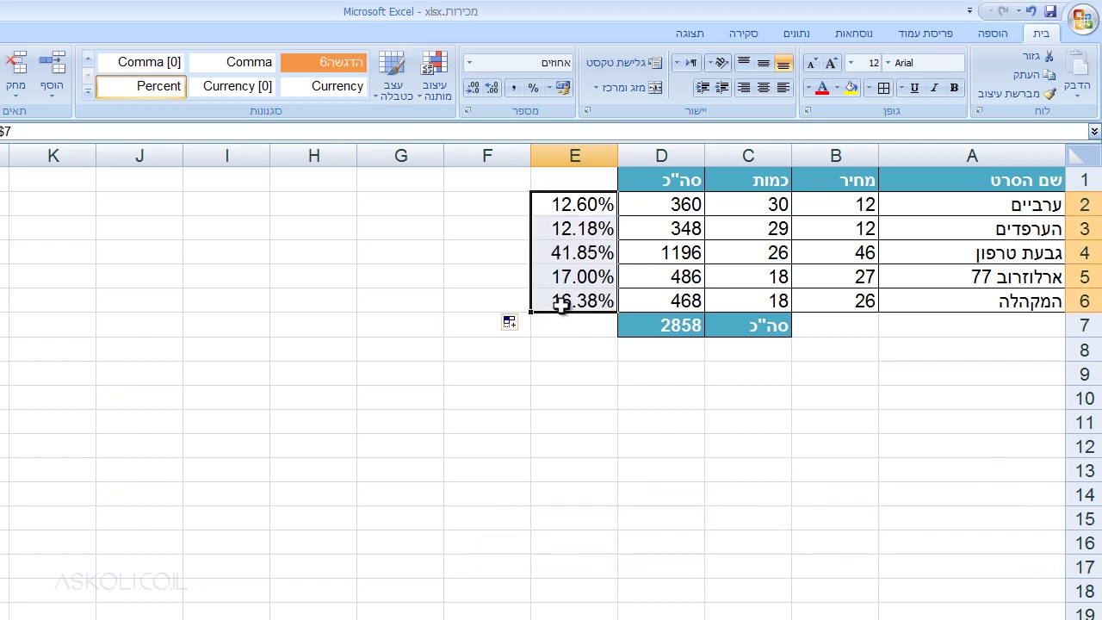
{"action": "double_click", "coordinate": [541, 206]}
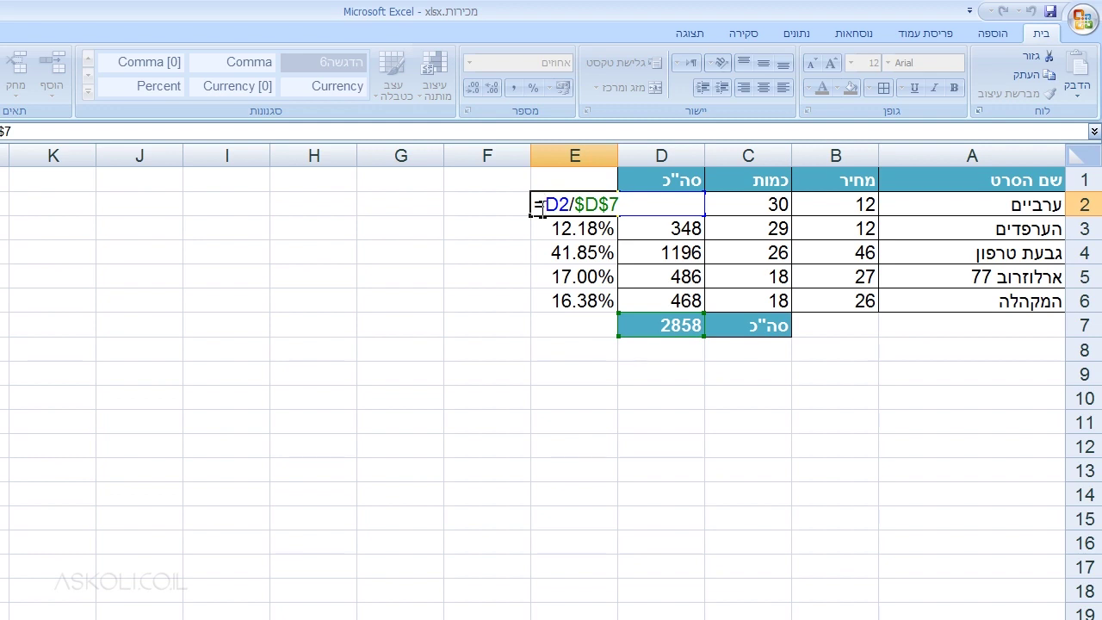
{"action": "key", "text": "Return"}
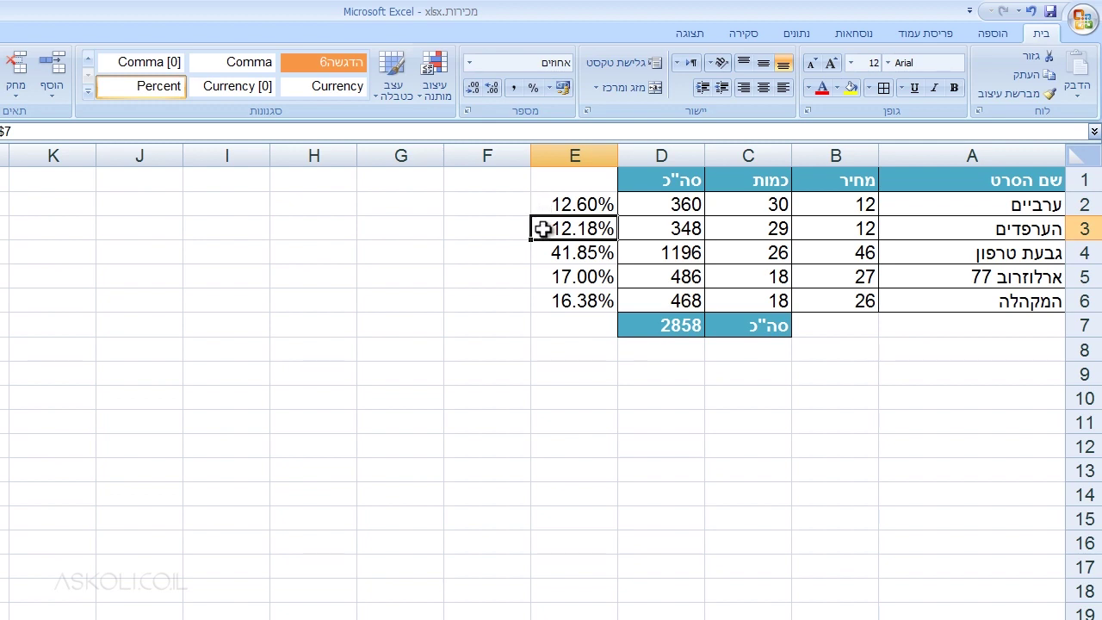
{"action": "double_click", "coordinate": [542, 228]}
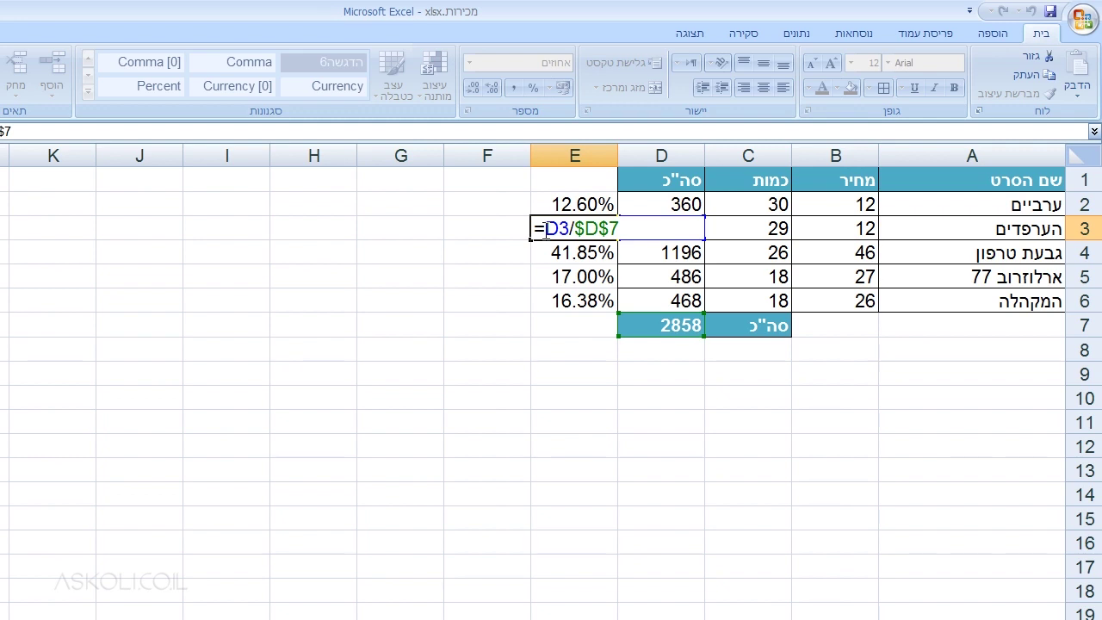
{"action": "key", "text": "Return"}
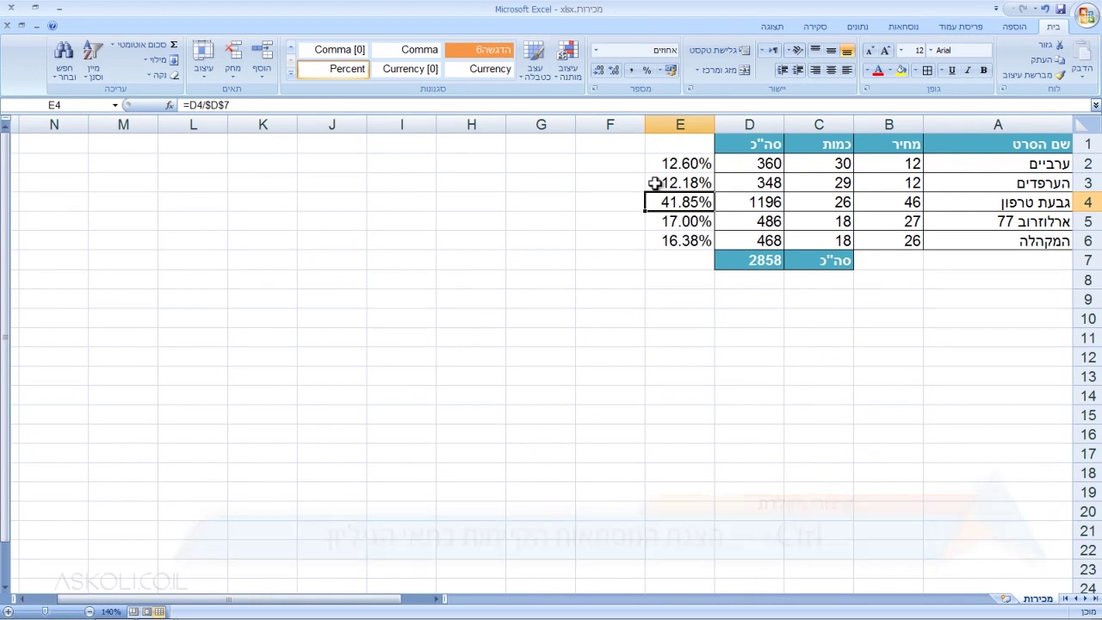
{"action": "key", "text": "ctrl+grave"}
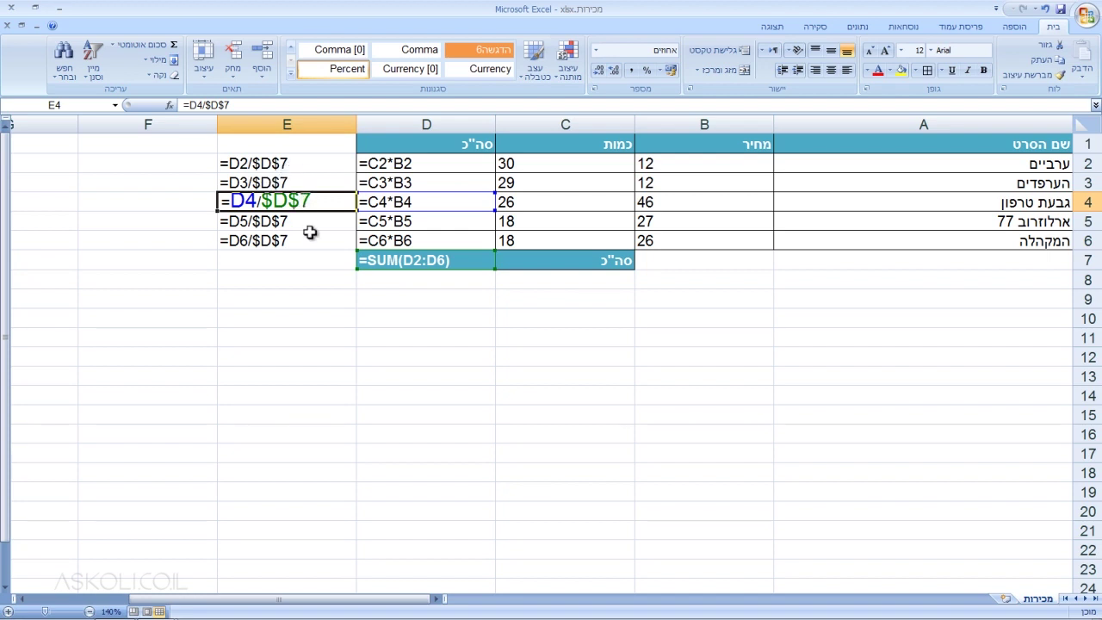
{"action": "key", "text": "Escape"}
{"action": "key", "text": "ctrl+grave"}
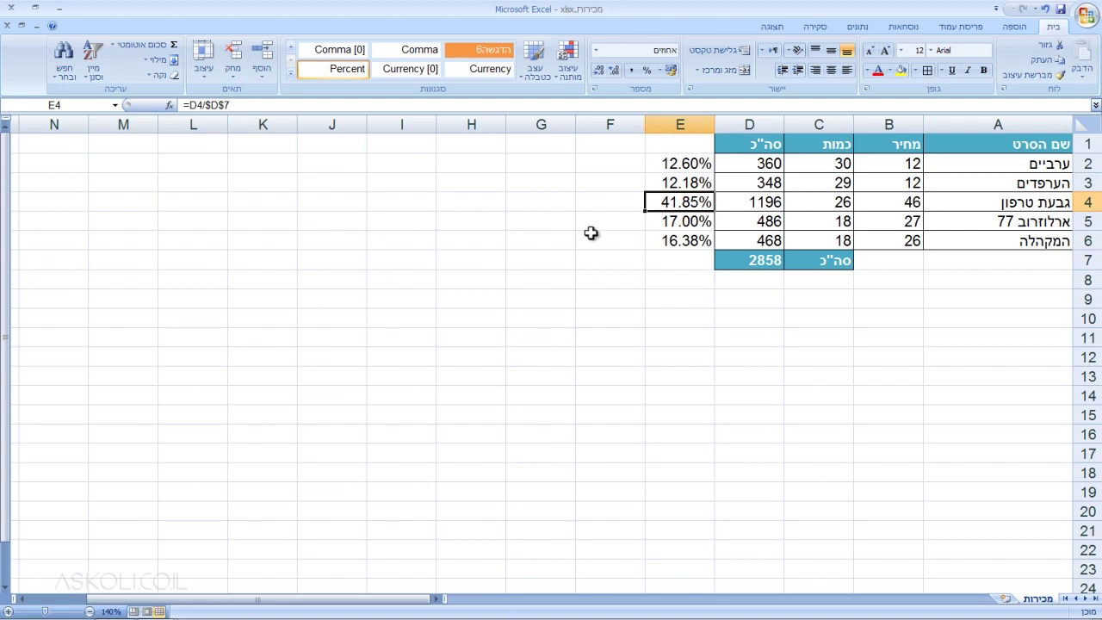
Step: Clear E2:E6 and re-enter E2 as the relative formula =D2/D7, showing 12.60%
{"action": "left_click_drag", "start_coordinate": [658, 164], "coordinate": [672, 240]}
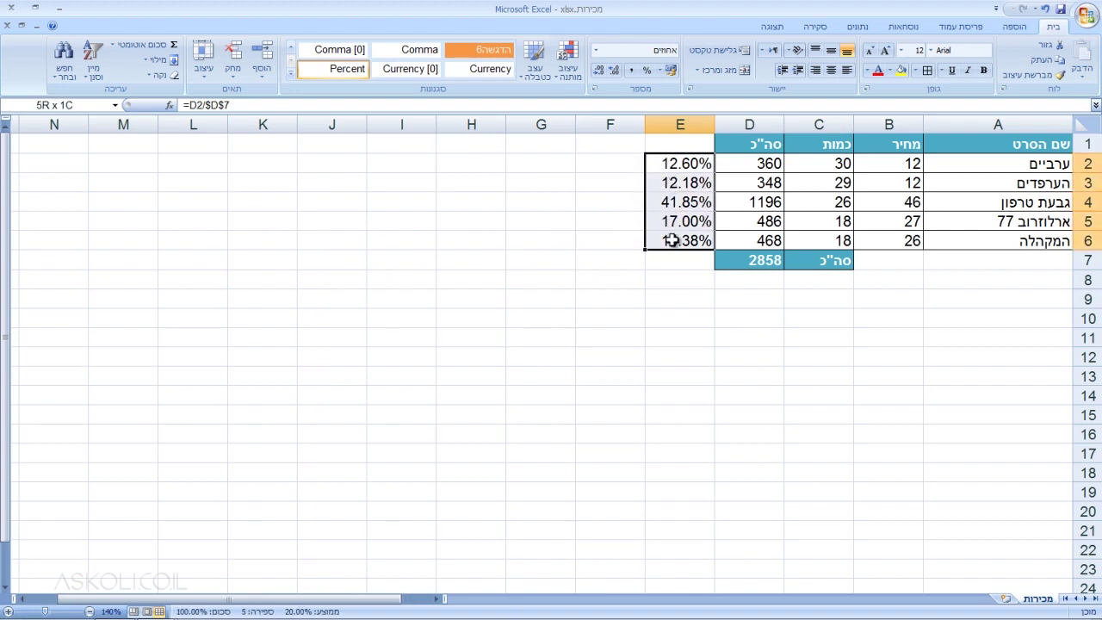
{"action": "key", "text": "Delete"}
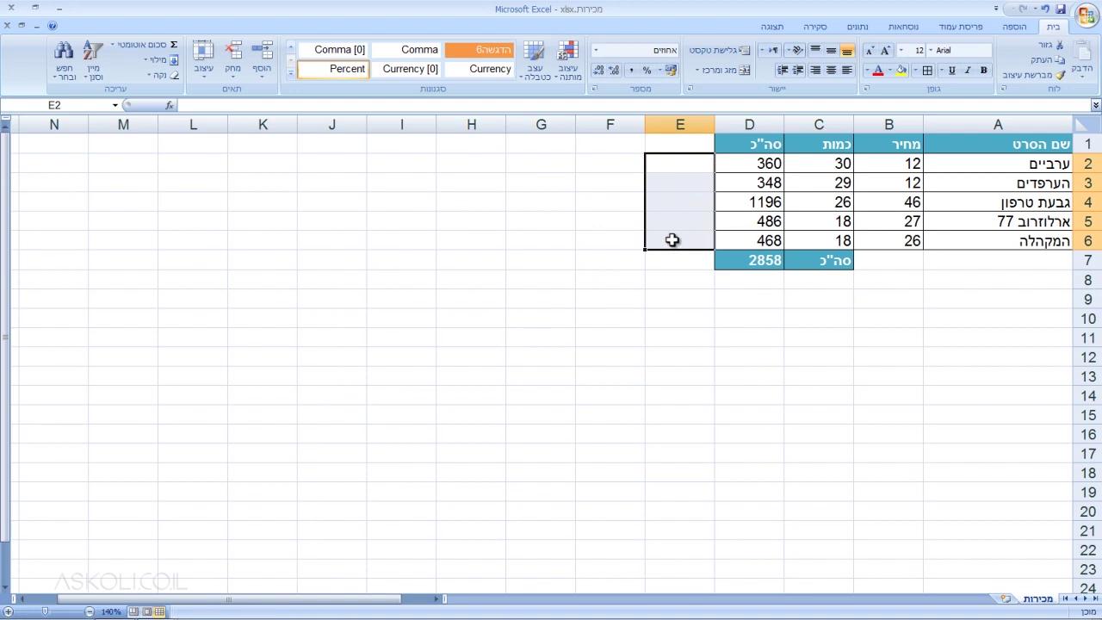
{"action": "left_click", "coordinate": [680, 165]}
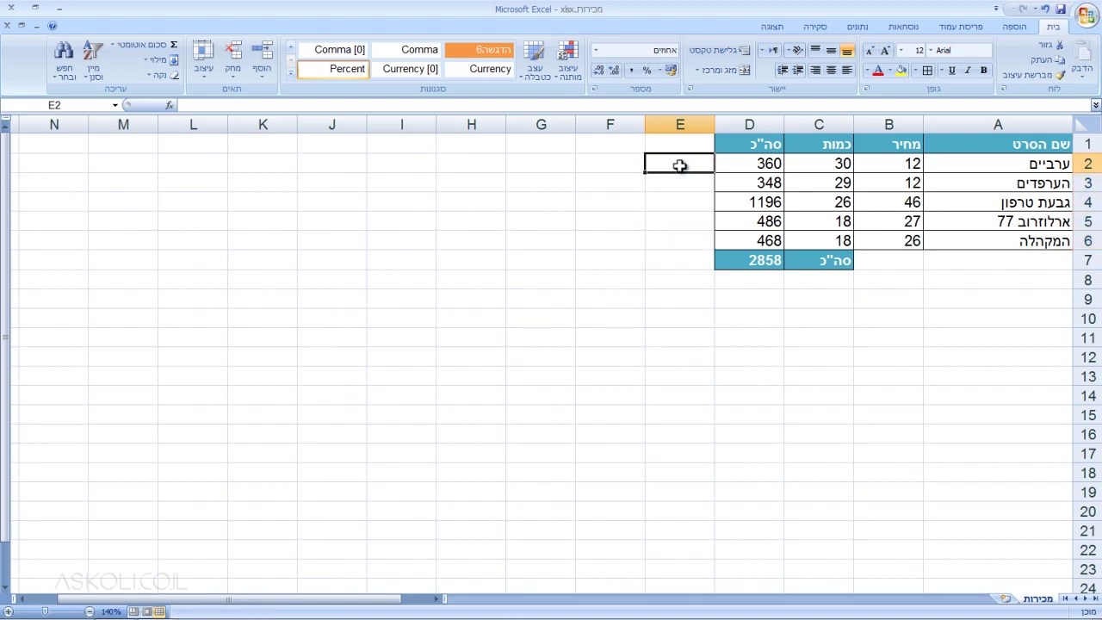
{"action": "type", "text": "=D2/"}
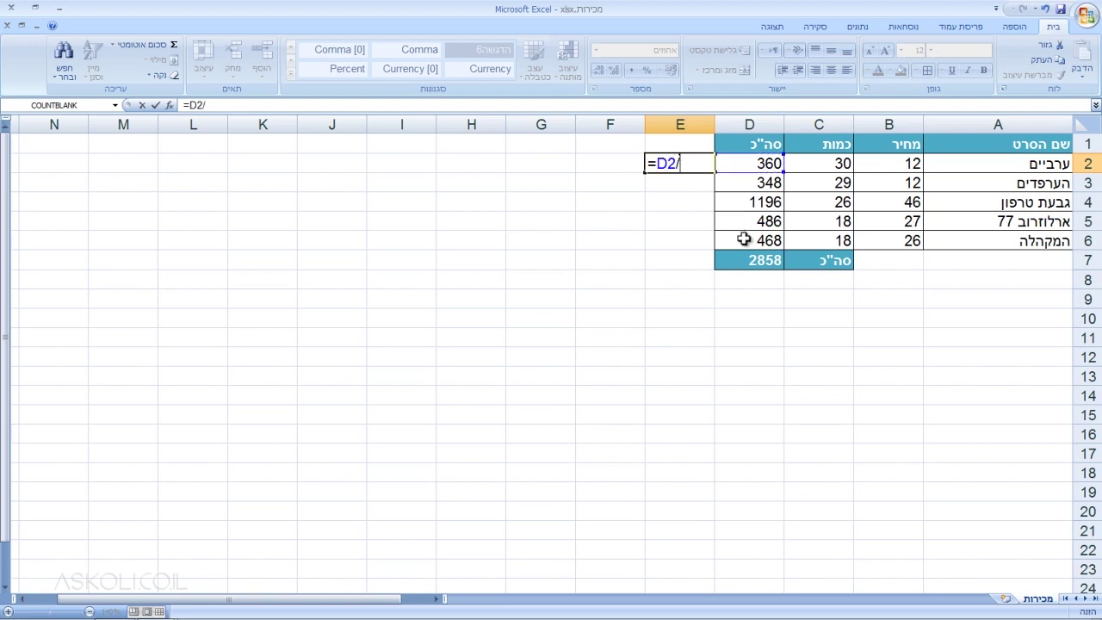
{"action": "left_click", "coordinate": [730, 260]}
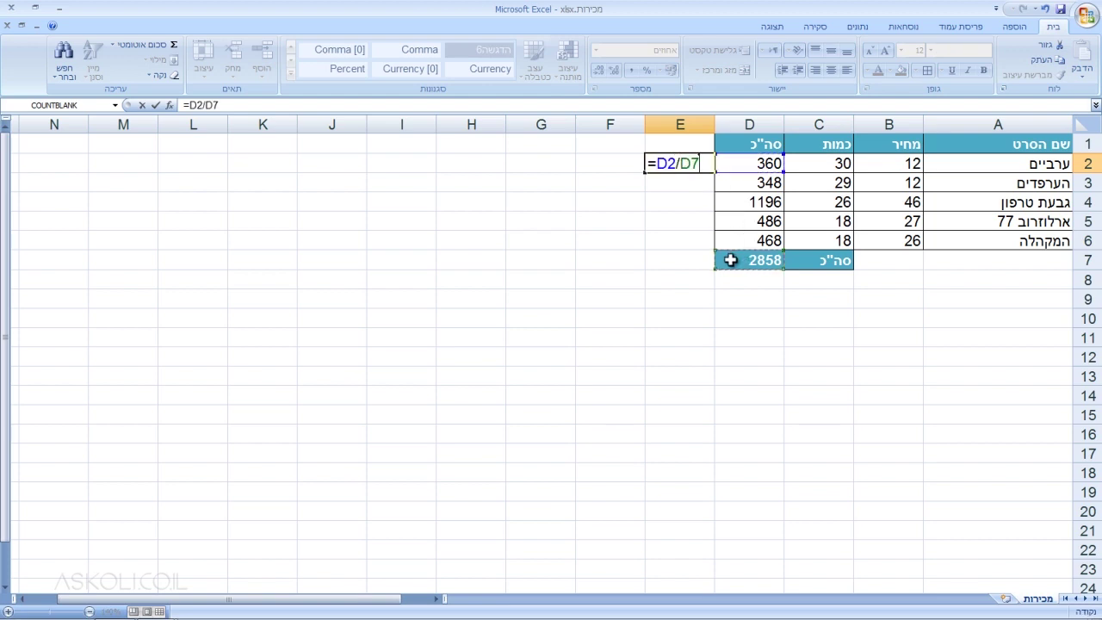
{"action": "key", "text": "Return"}
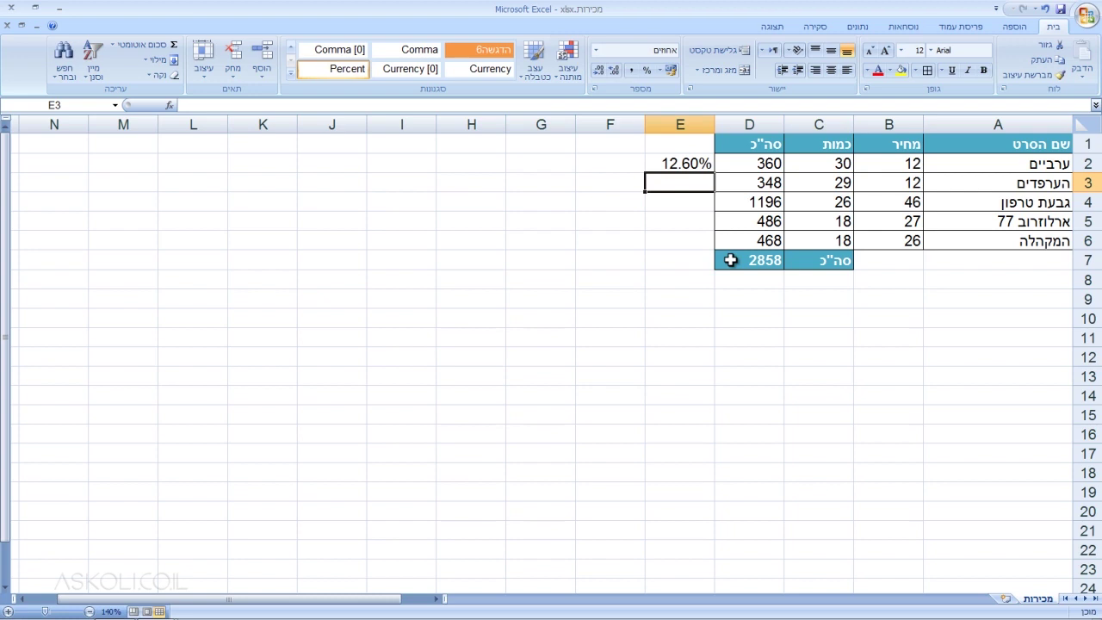
{"action": "key", "text": "Up"}
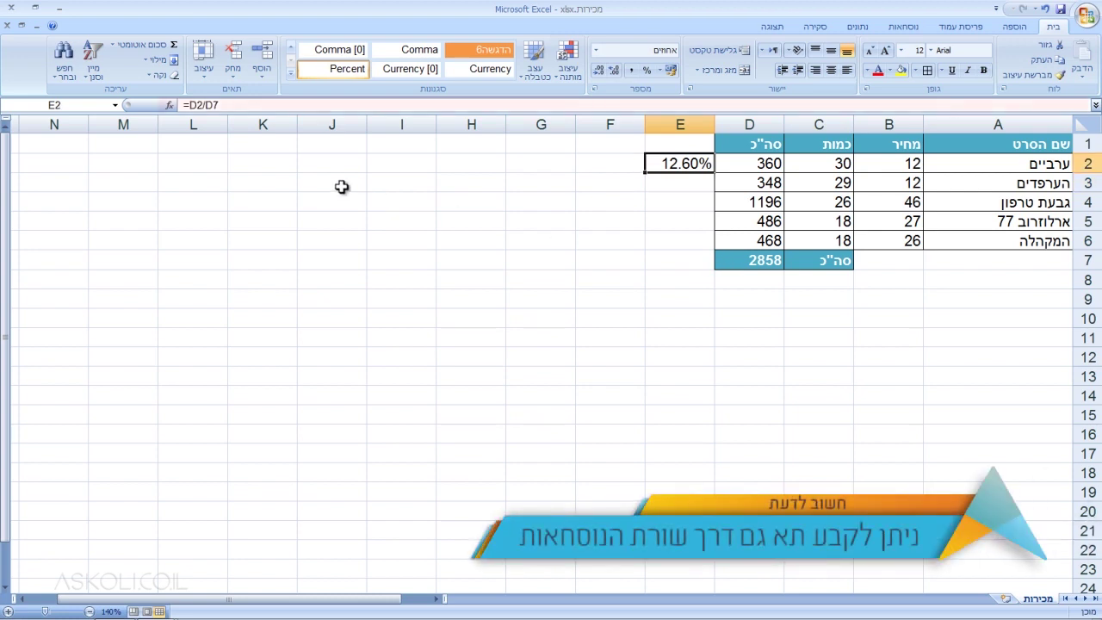
Step: Change E2's formula to =D2/$D$7 in the formula bar and fill it down to E6
{"action": "left_click", "coordinate": [208, 104]}
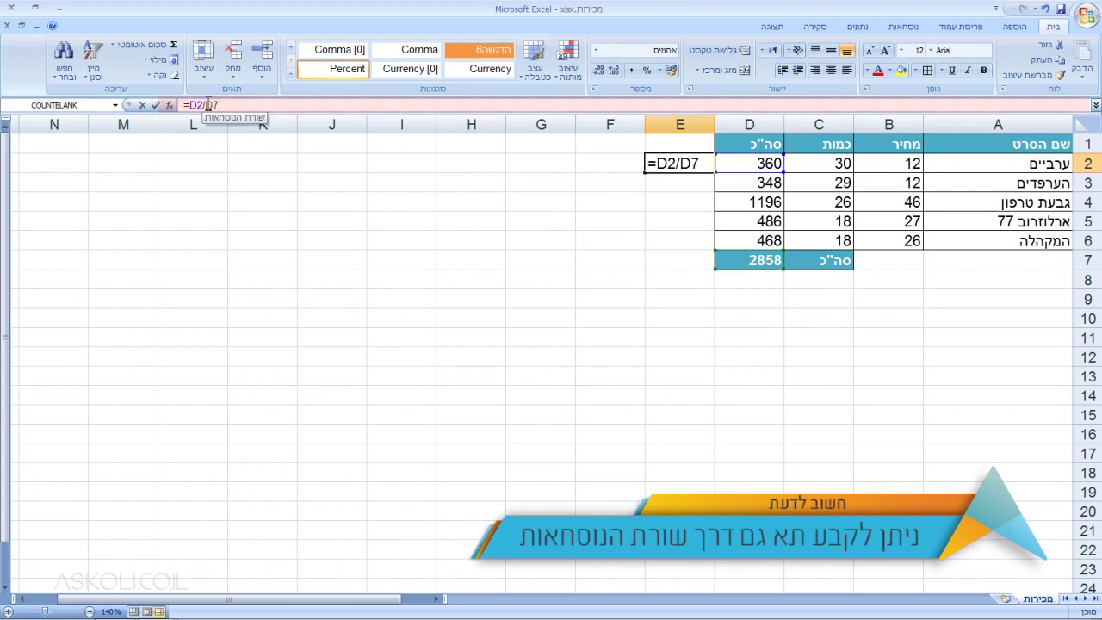
{"action": "left_click_drag", "start_coordinate": [207, 104], "coordinate": [220, 104]}
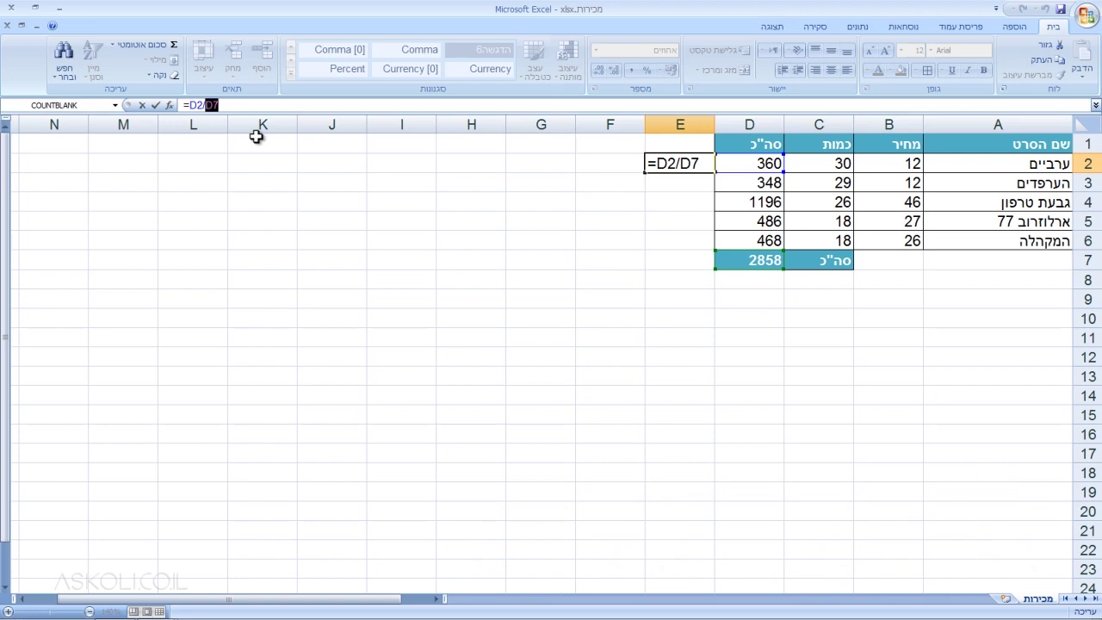
{"action": "key", "text": "F4"}
{"action": "key", "text": "ctrl+Return"}
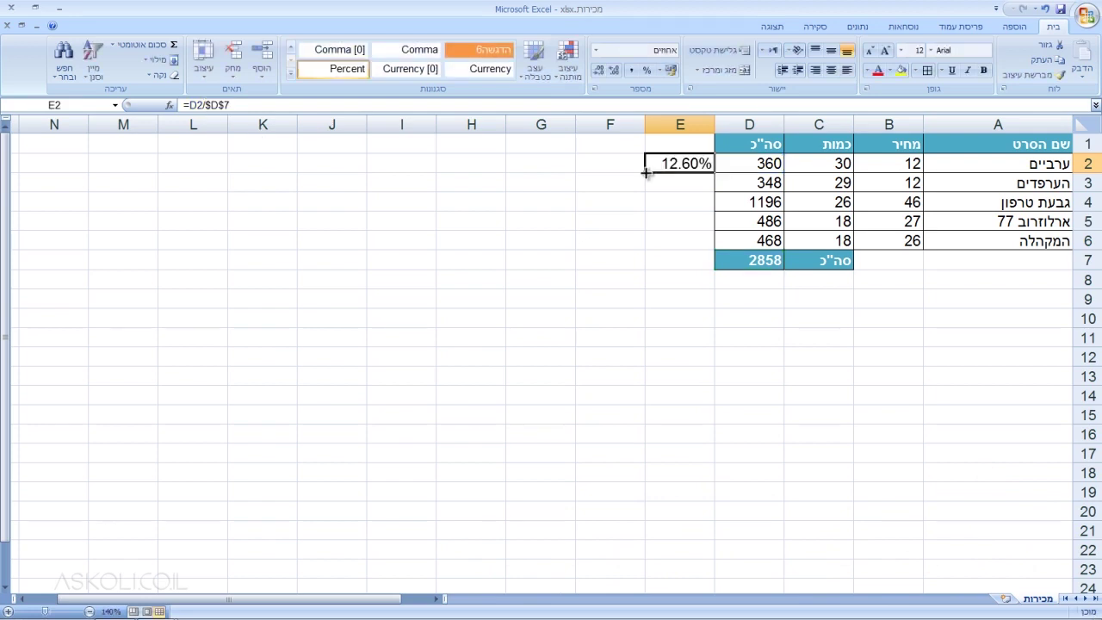
{"action": "left_click_drag", "start_coordinate": [646, 172], "coordinate": [646, 247]}
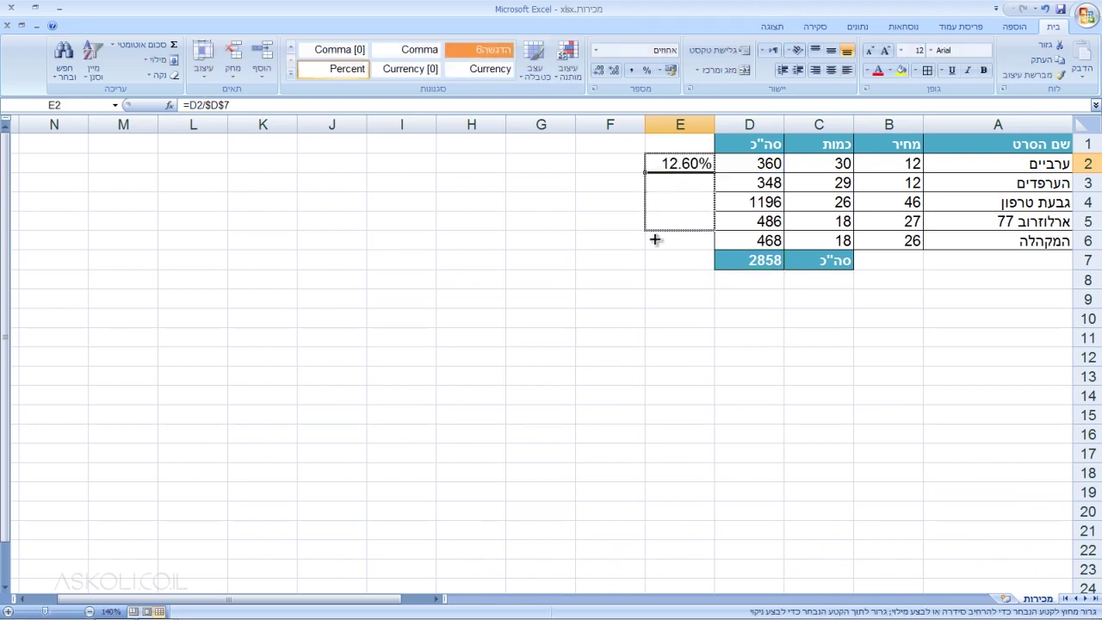